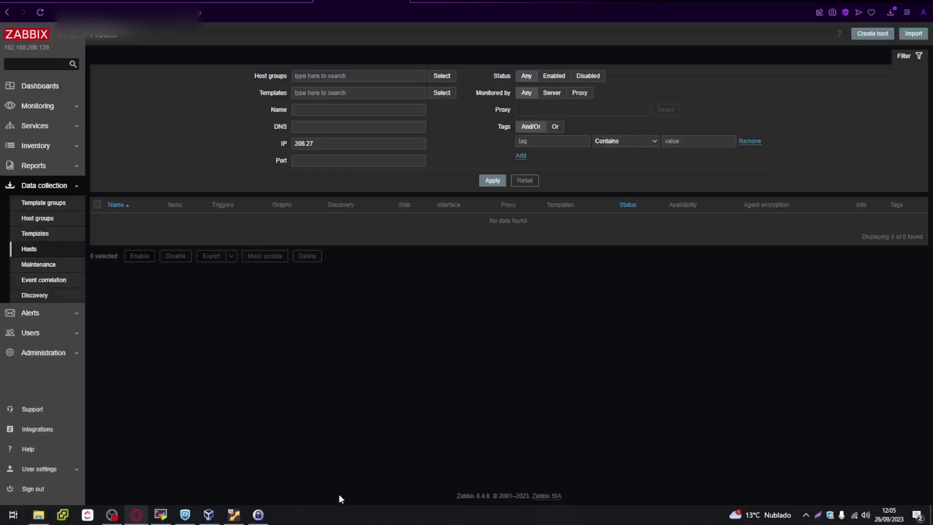
In FreeNAS, open the Services list and scroll down to the running SNMP service.
left_click(460, 2)
scroll(331, 350, "down", 5)
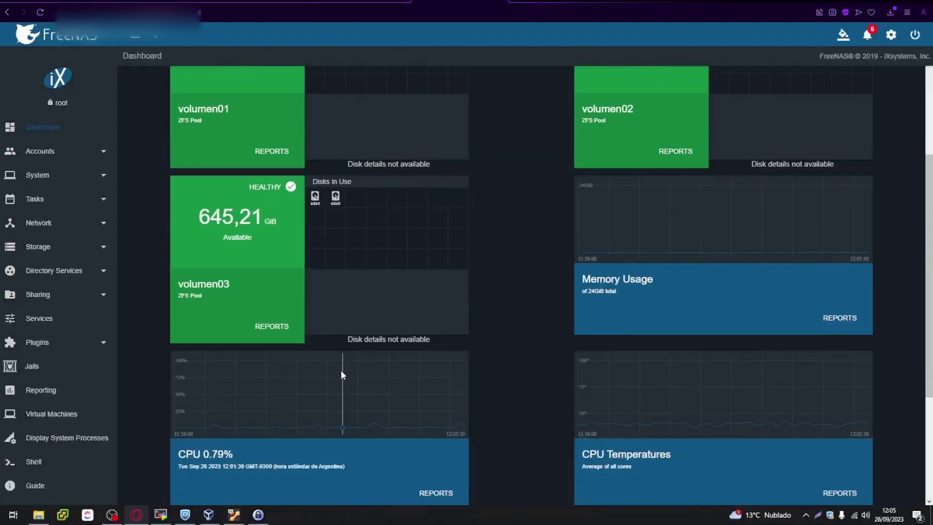
scroll(342, 371, "up", 5)
scroll(516, 341, "down", 8)
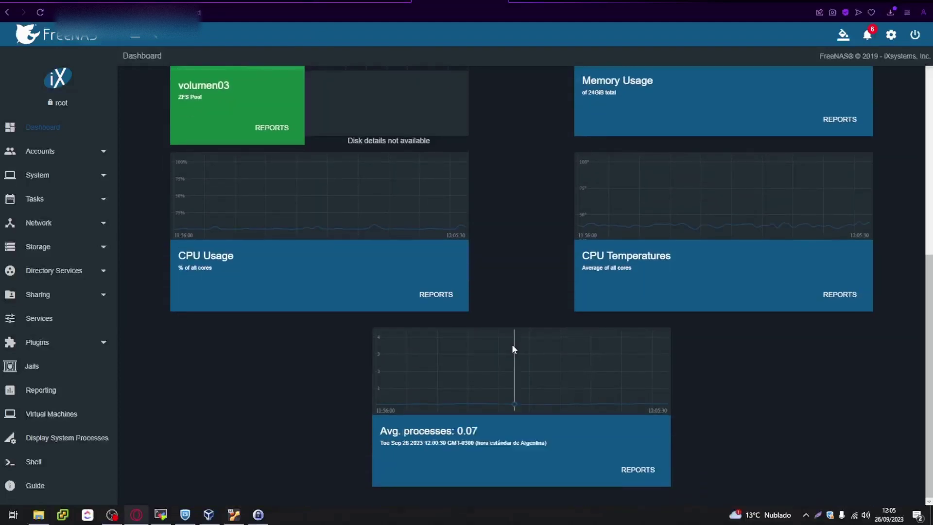
scroll(512, 344, "up", 5)
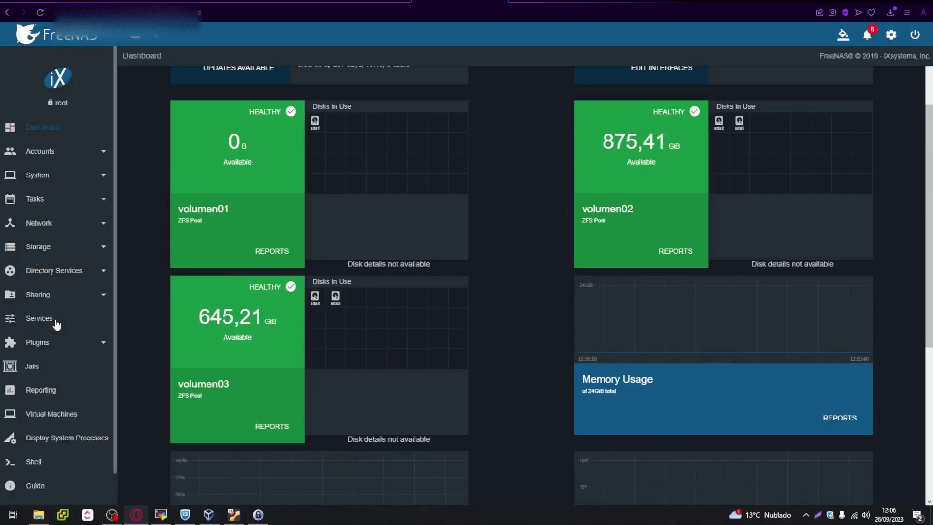
left_click(59, 323)
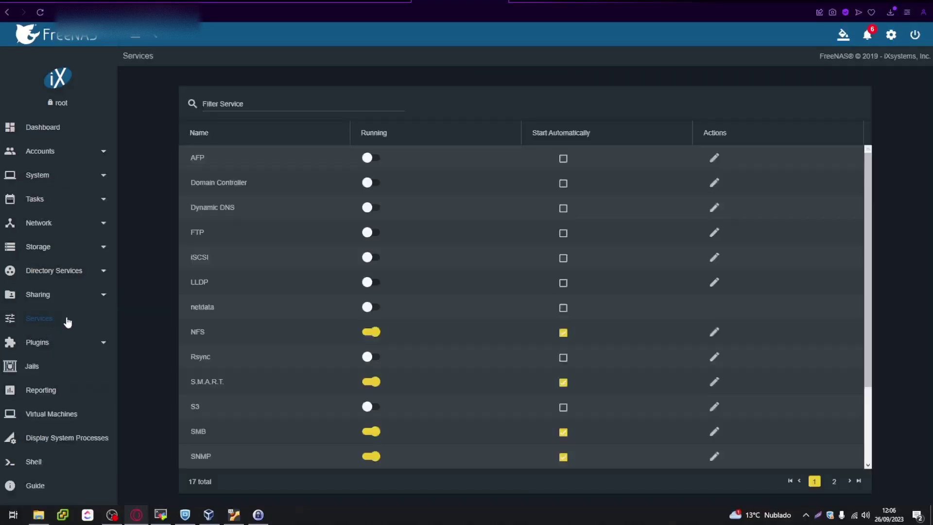
scroll(253, 352, "down", 2)
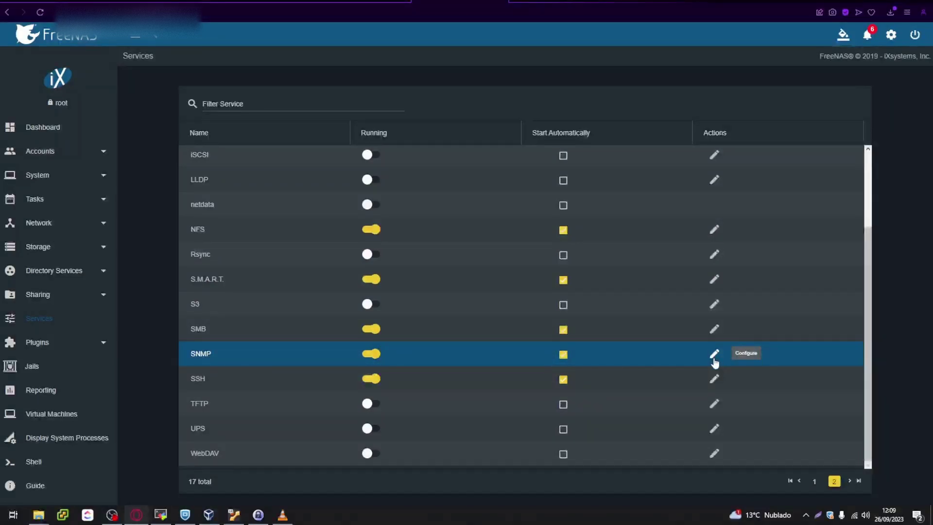
left_click(714, 354)
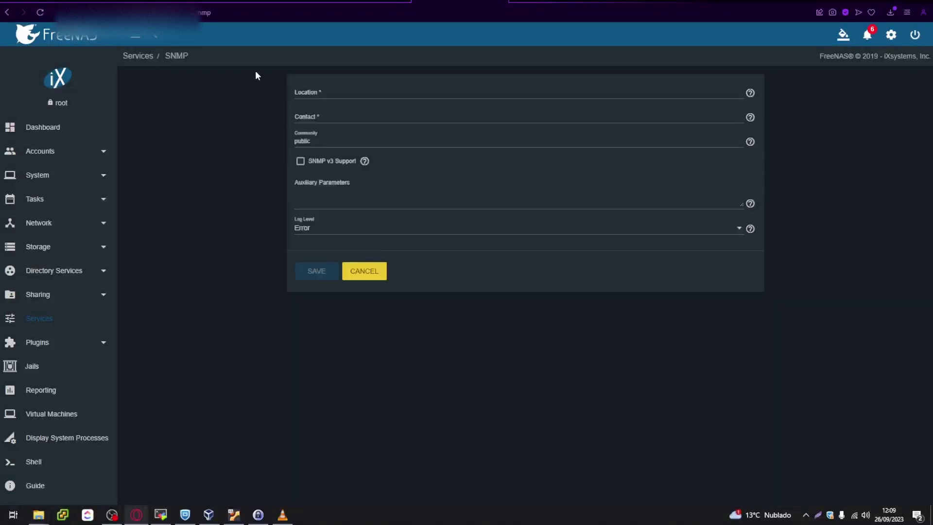
double_click(310, 141)
type("zabbixSnmp")
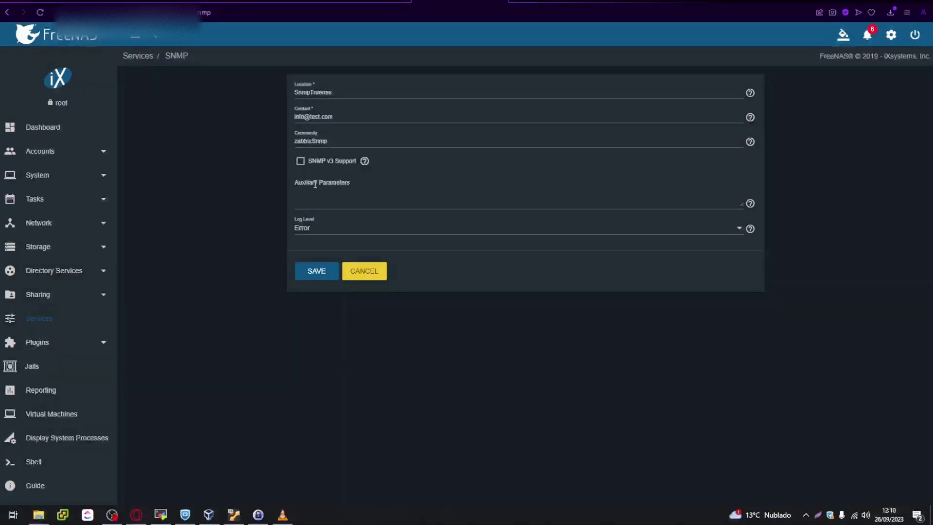
Set the SNMP location to SnmpTruenas and fill in the contact e-mail.
double_click(316, 92)
double_click(316, 117)
left_click(263, 141)
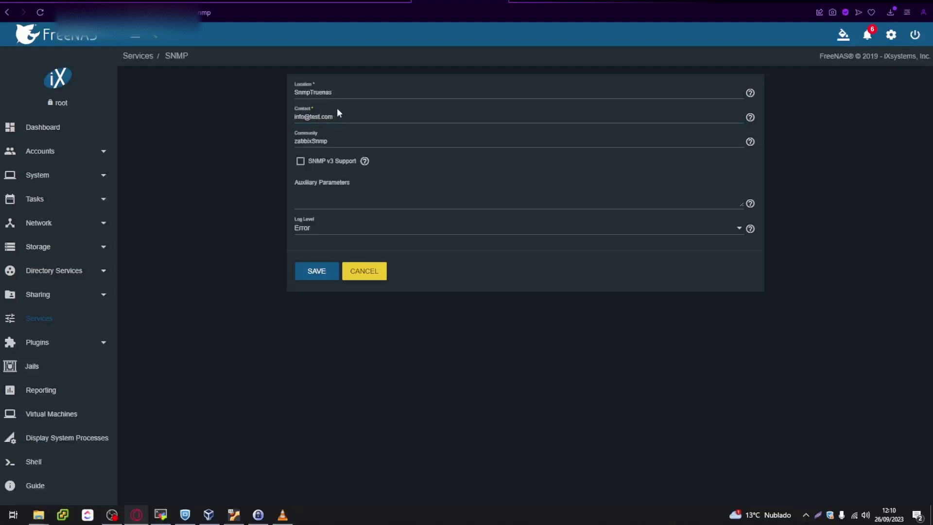
left_click_drag(329, 117, 262, 118)
left_click(265, 159)
Save the FreeNAS SNMP settings and return to the Zabbix hosts list.
left_click(312, 275)
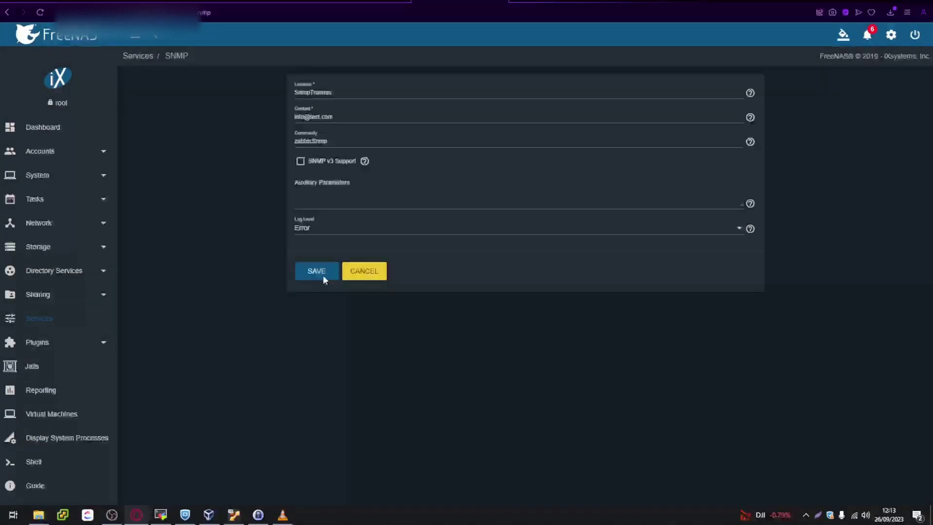
left_click(323, 275)
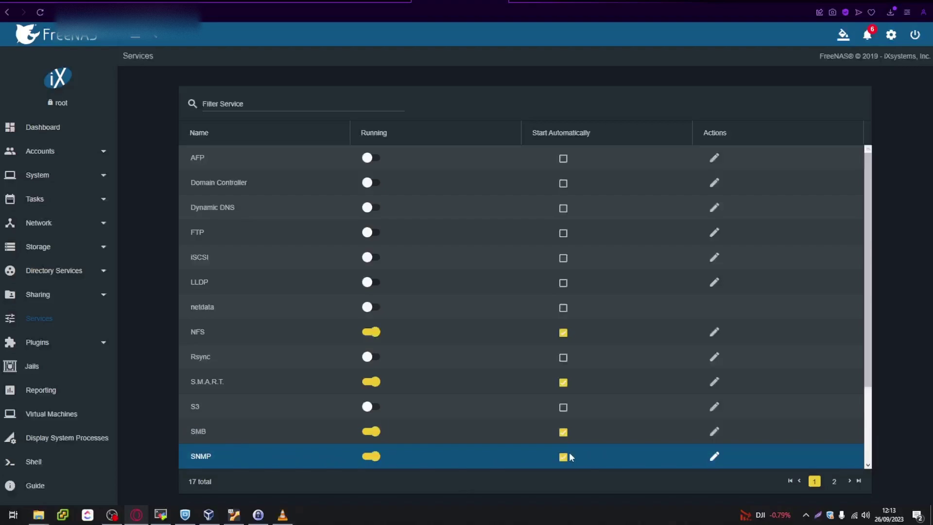
key("ctrl+Tab")
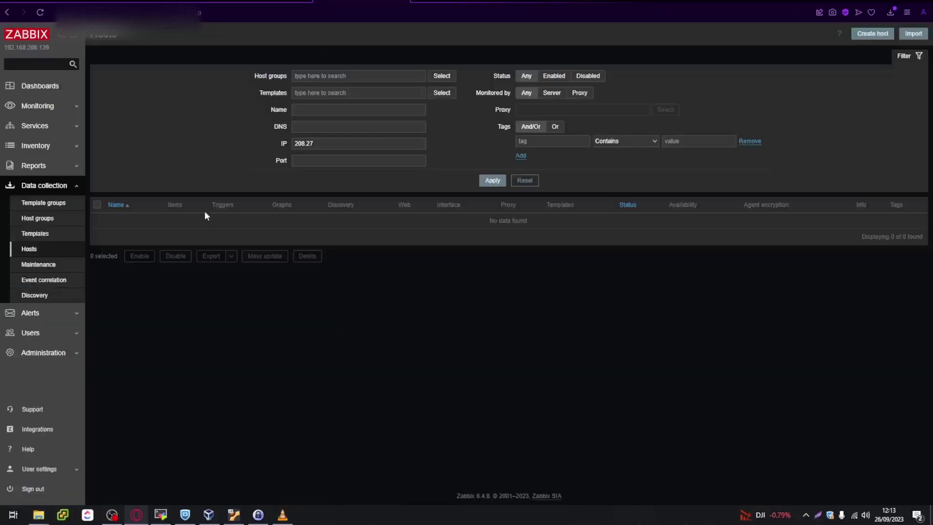
Import template_freenas_11_snmp.xml on the Templates page and confirm the success message.
left_click(42, 234)
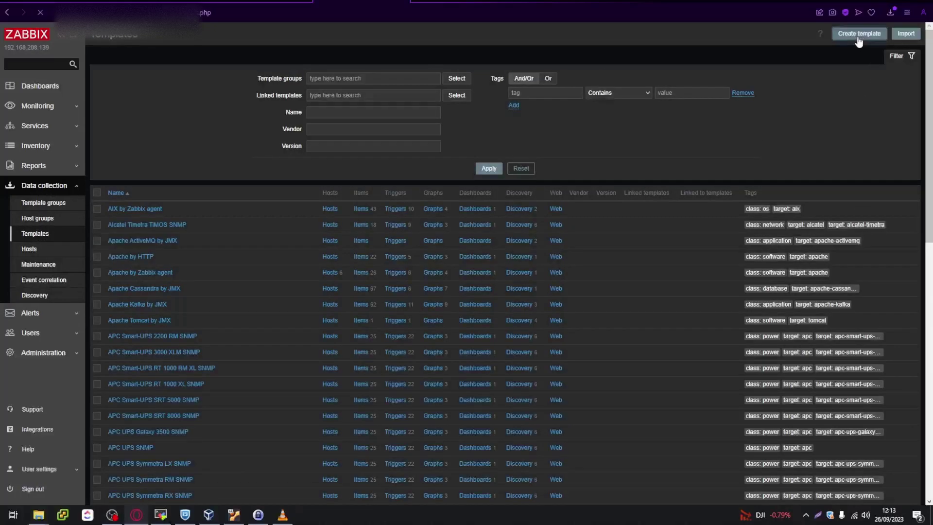
left_click(860, 35)
left_click(10, 13)
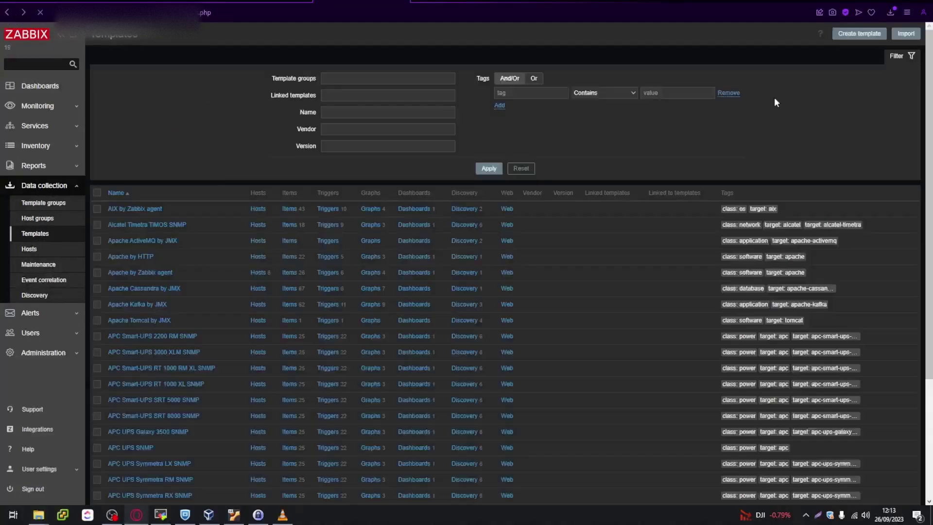
left_click(914, 33)
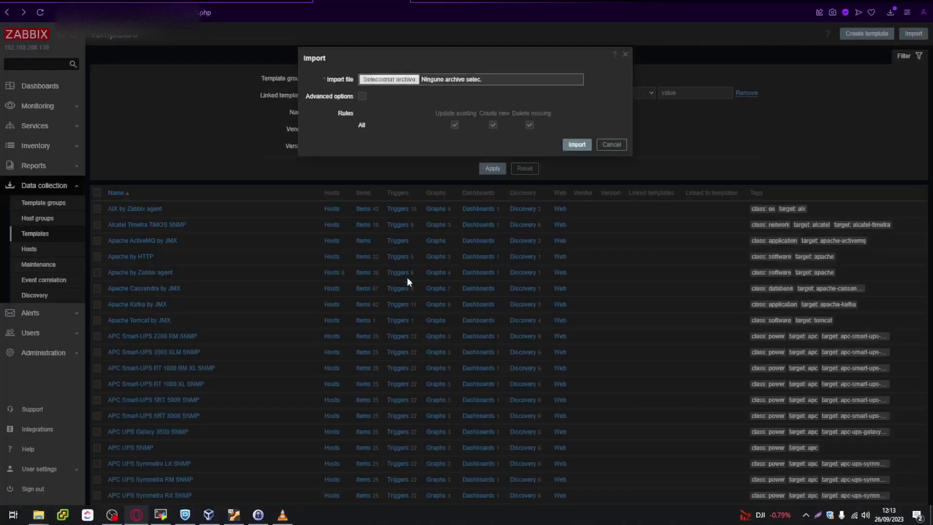
left_click(391, 80)
left_click(384, 158)
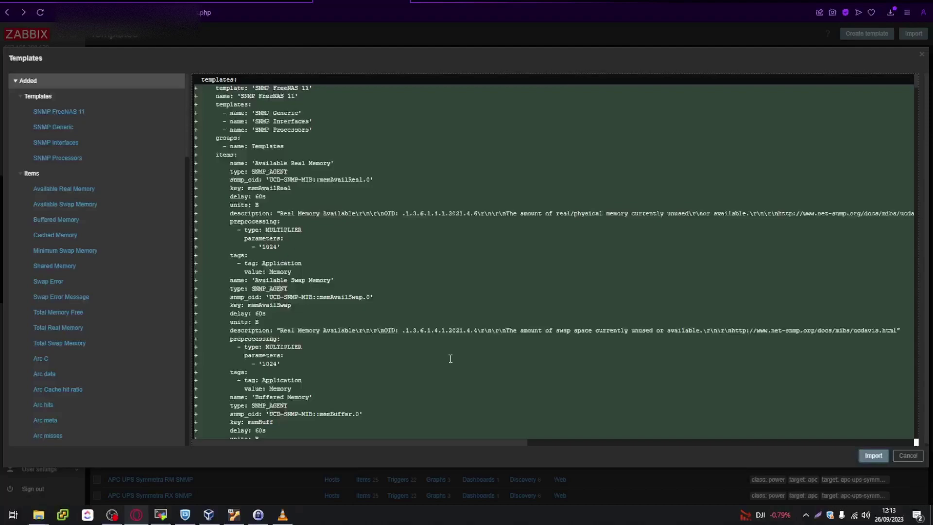
left_click(874, 456)
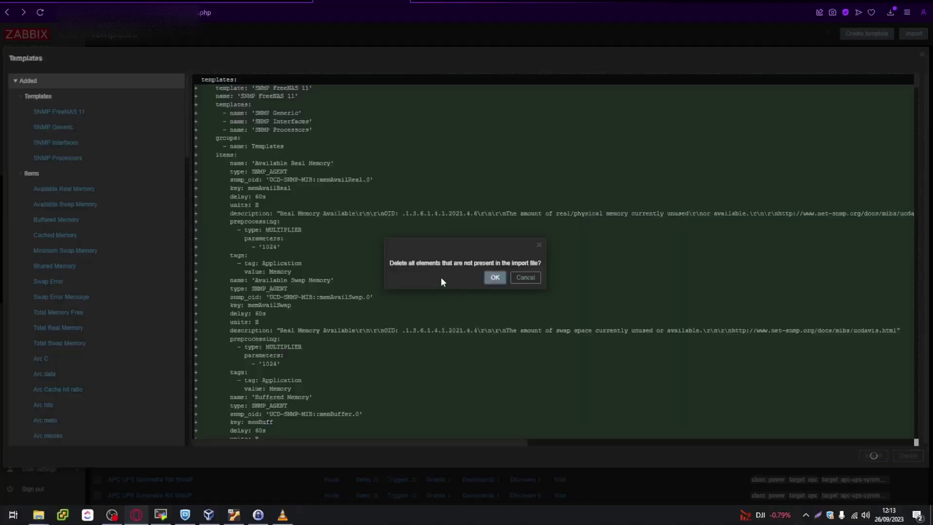
left_click(492, 278)
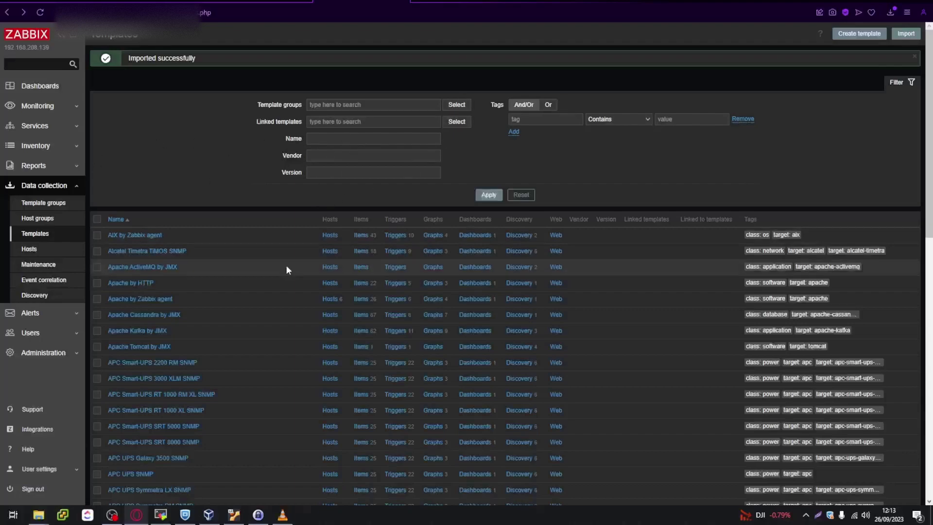
left_click_drag(133, 58, 209, 57)
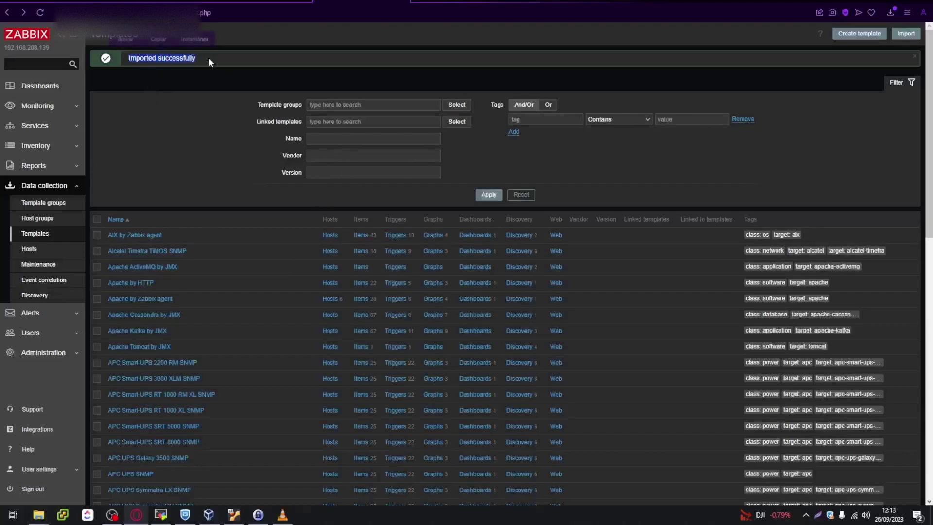
Create a new host named Freenas (Storage) and link the SNMP FreeNAS 11 template.
left_click(30, 249)
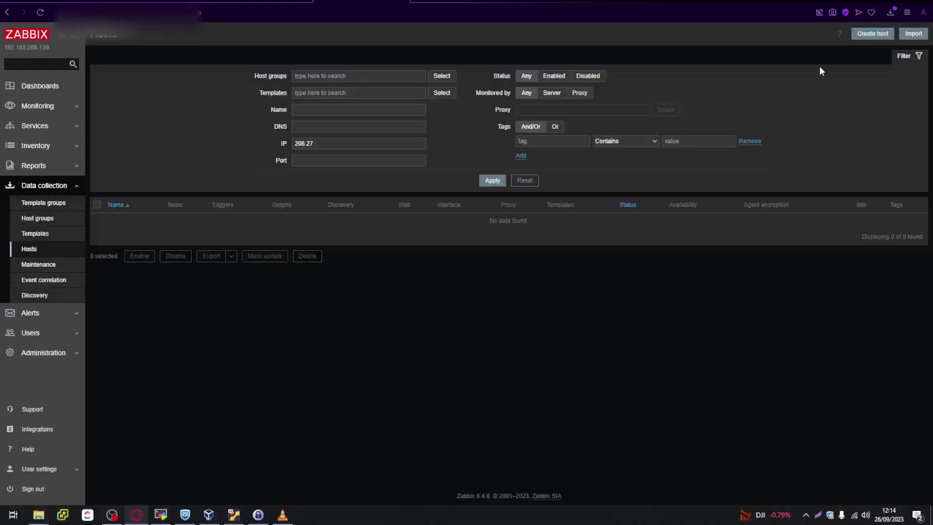
left_click(873, 35)
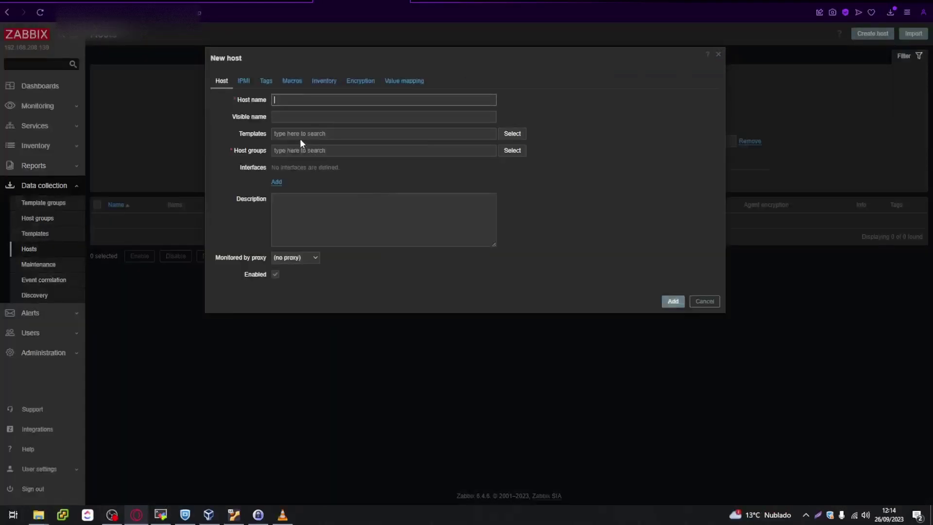
type("Freenas (Storage)")
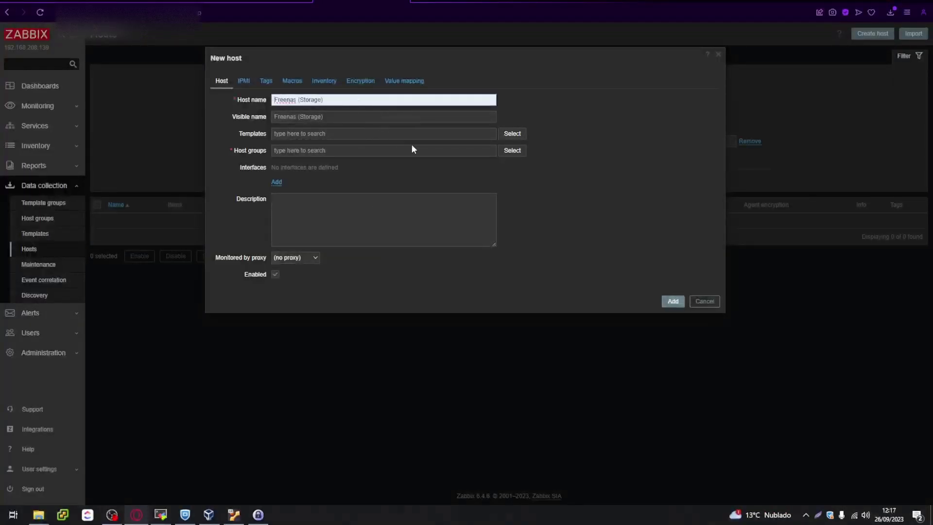
left_click(517, 136)
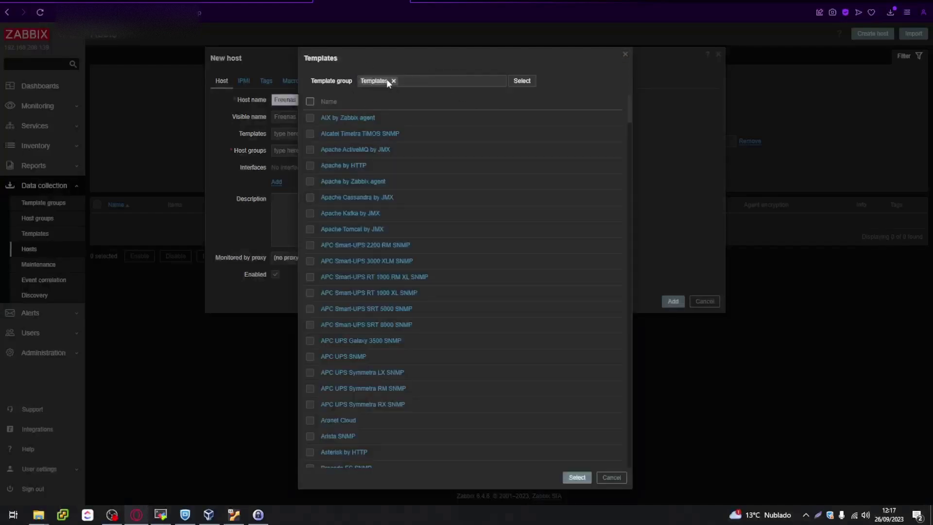
scroll(349, 251, "down", 1)
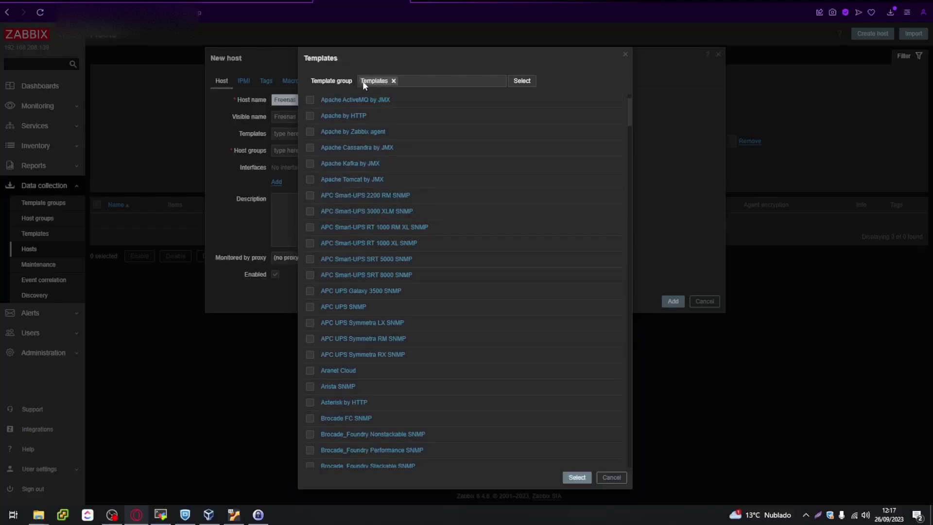
scroll(355, 308, "down", 10)
scroll(386, 329, "down", 4)
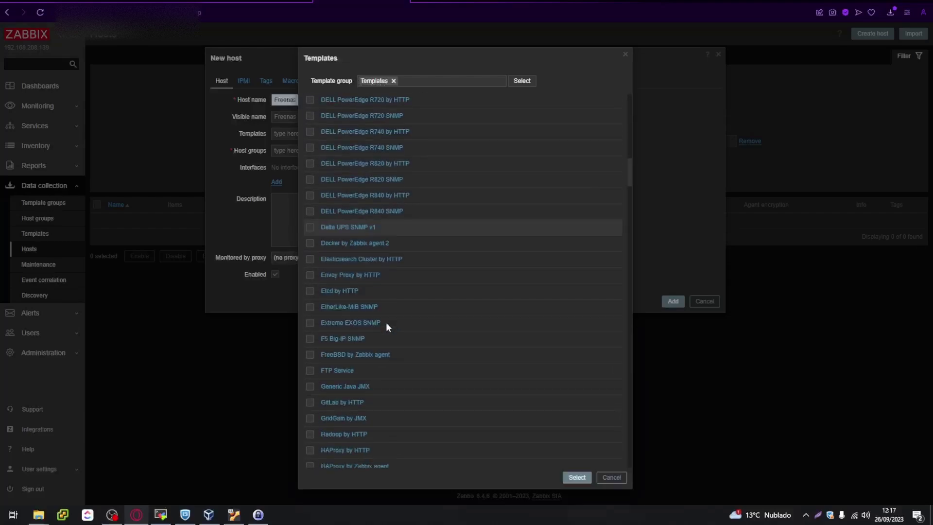
key("ctrl+f")
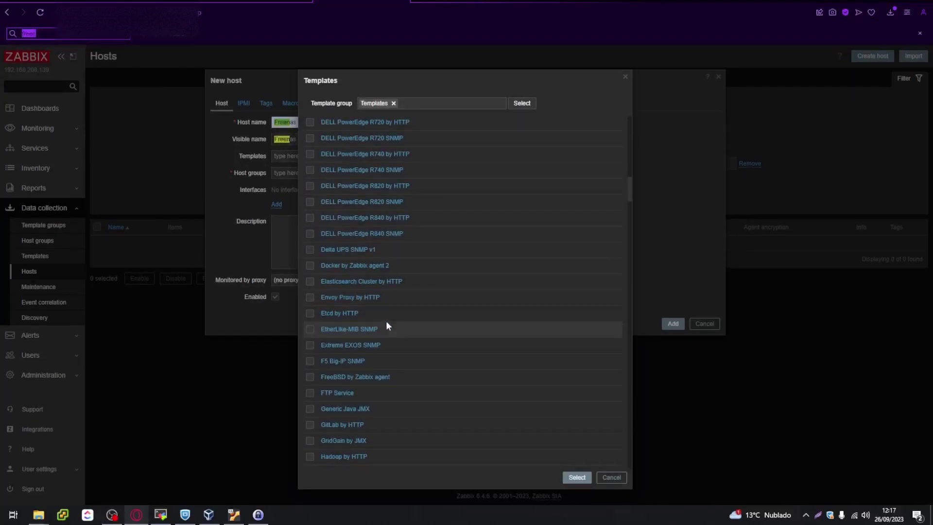
scroll(475, 325, "down", 15)
scroll(505, 363, "down", 15)
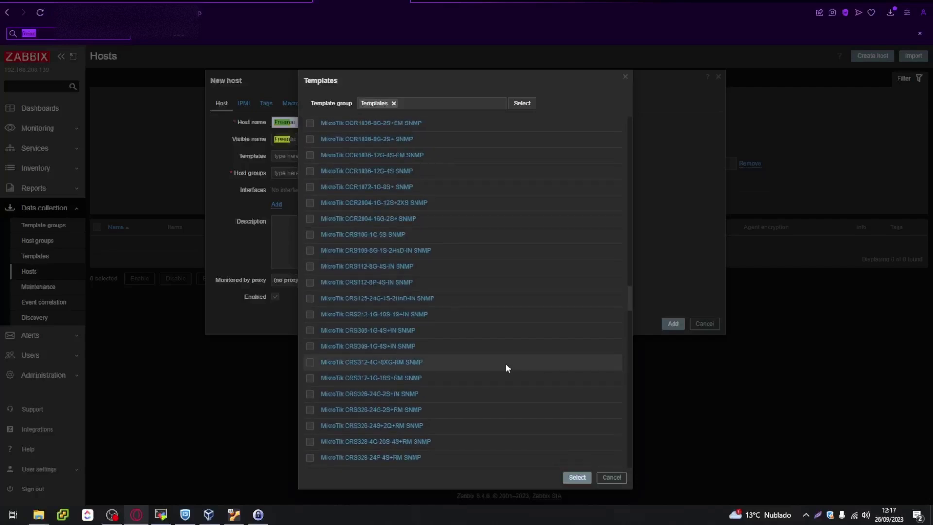
left_click_drag(631, 364, 632, 384)
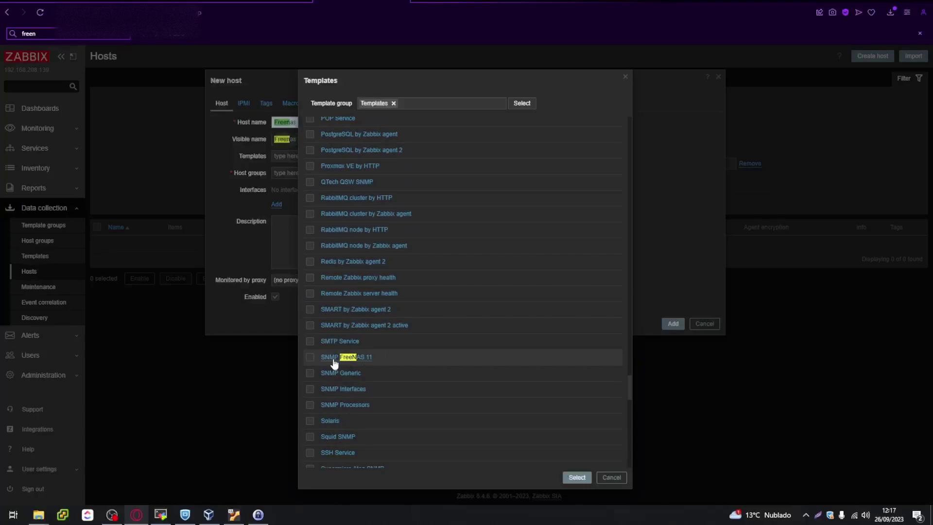
left_click(361, 359)
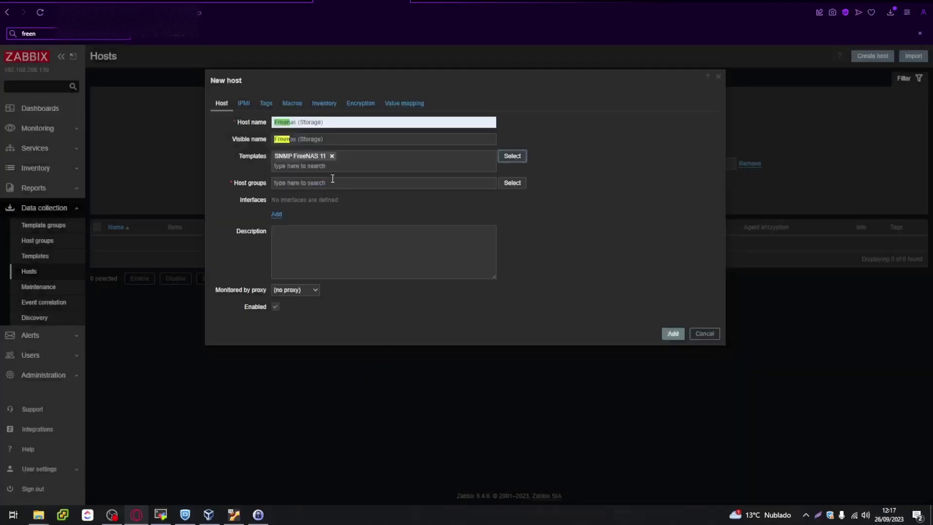
Add the host to the Templates/Network devices group and start adding an interface.
left_click(514, 190)
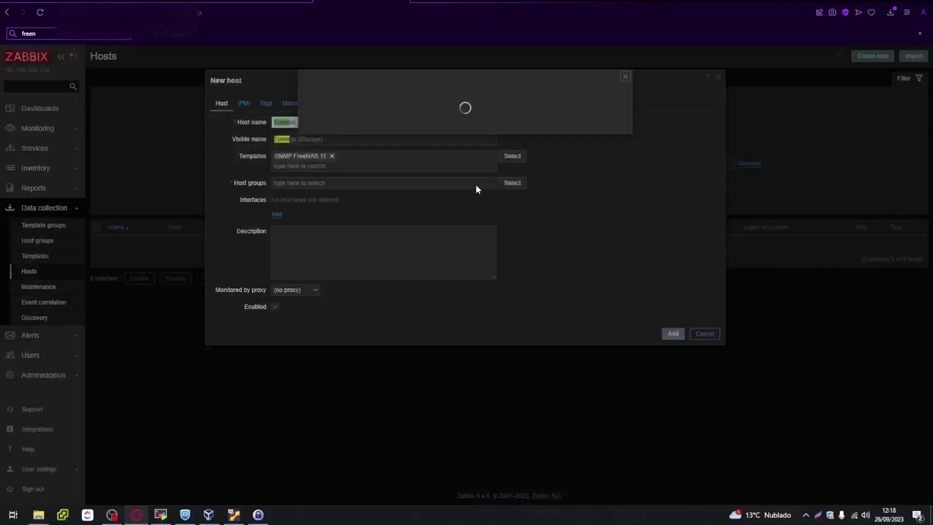
scroll(404, 228, "down", 3)
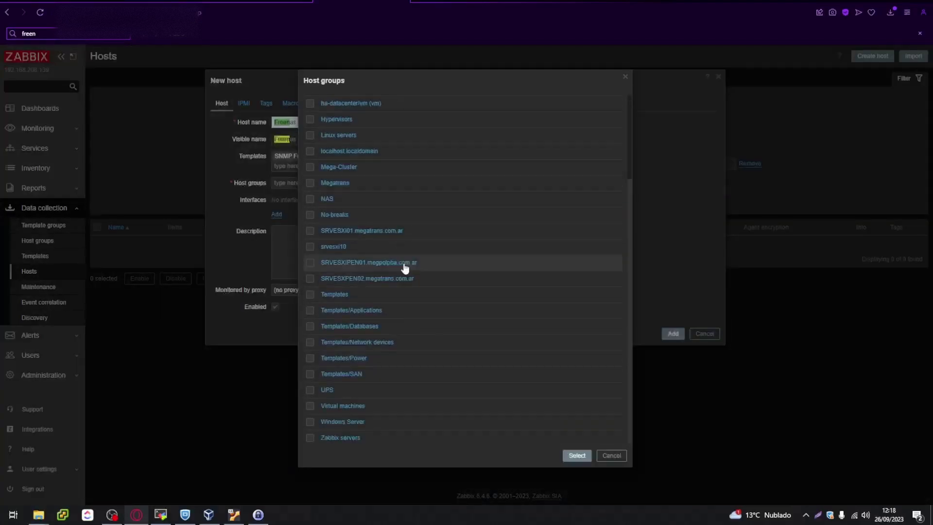
left_click(379, 343)
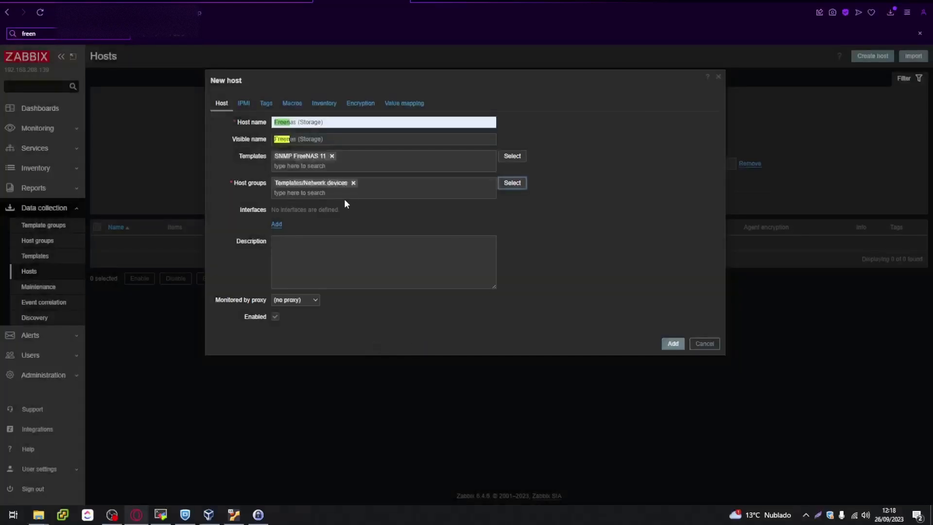
left_click(277, 224)
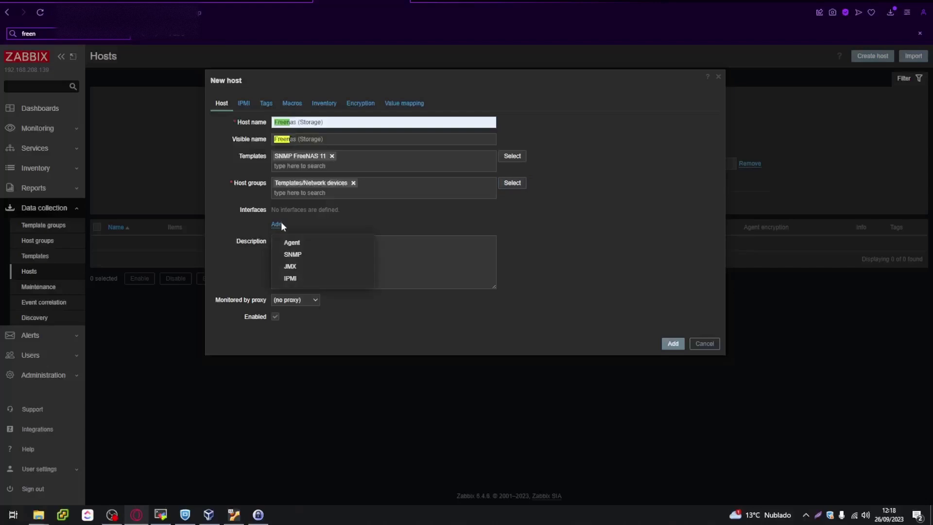
Add an SNMP interface with IP address 192.168.208.27.
left_click(292, 255)
double_click(341, 224)
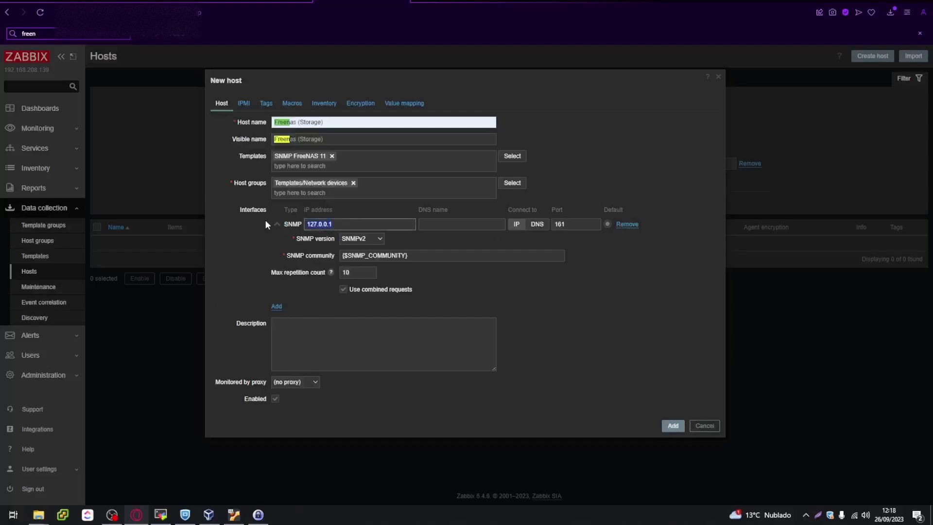
type("192.168.20")
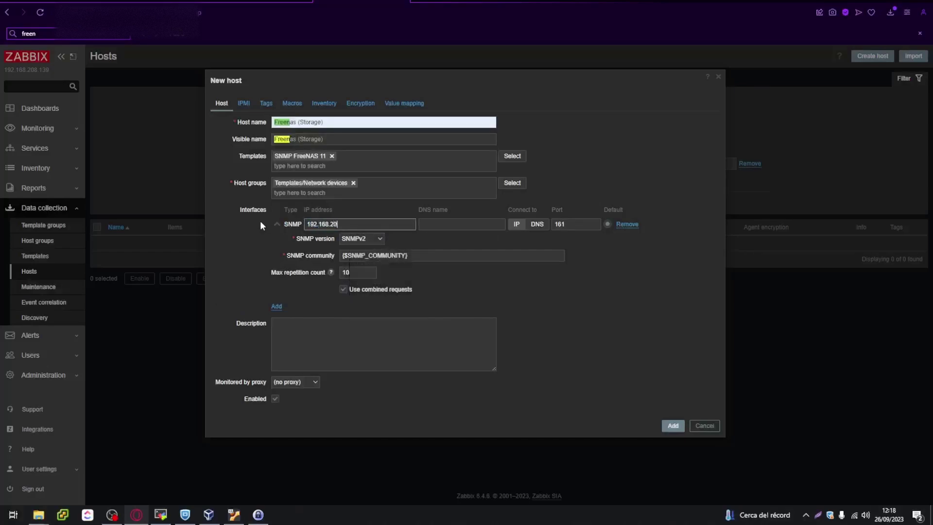
type("8.27")
Copy the community string from FreeNAS's SNMP service settings and return to Zabbix.
key("ctrl+Tab")
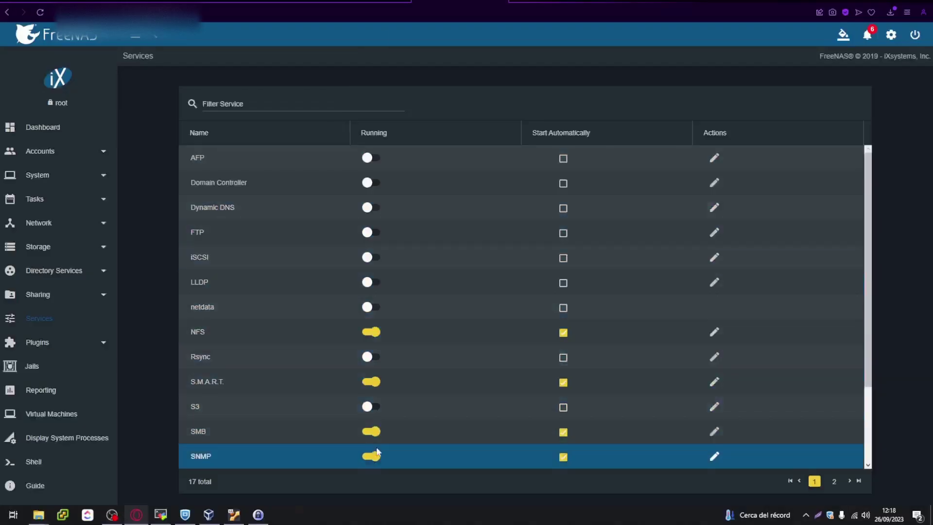
left_click(714, 456)
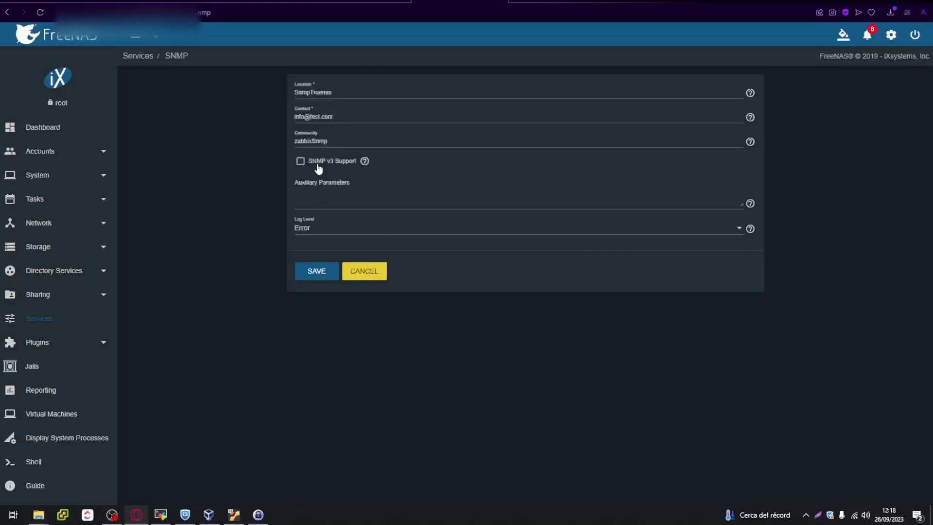
left_click(310, 142)
double_click(309, 143)
key("ctrl+c")
key("ctrl+Tab")
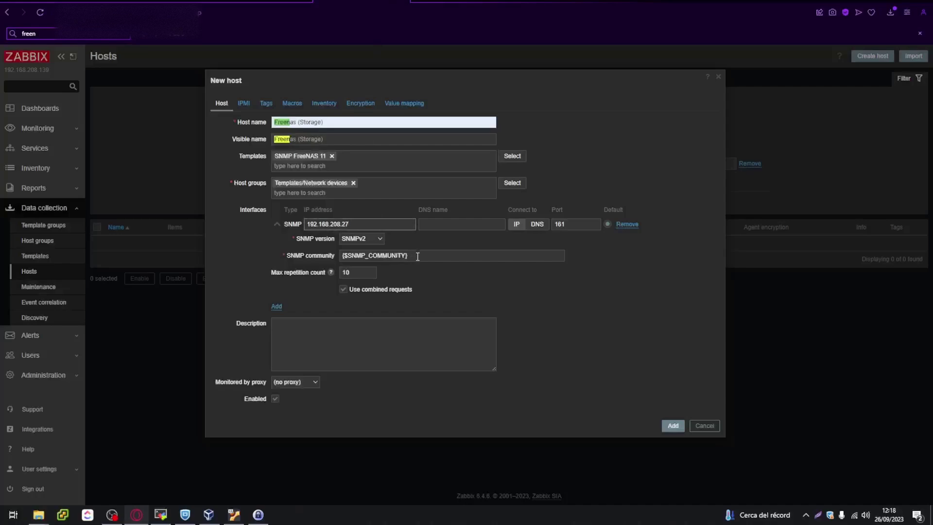
Paste the FreeNAS community into SNMP community, submit, and remove the parentheses from the host name.
triple_click(402, 255)
key("ctrl+v")
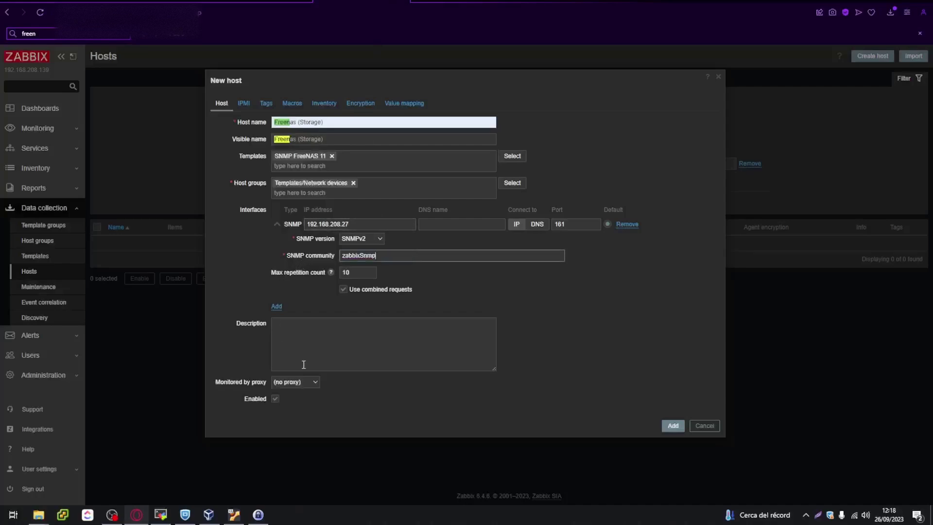
left_click(672, 426)
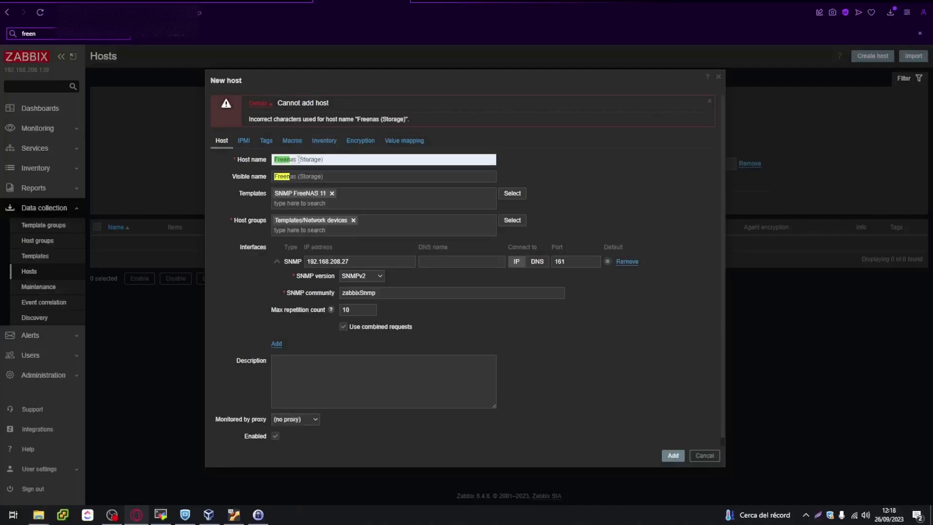
key("Delete")
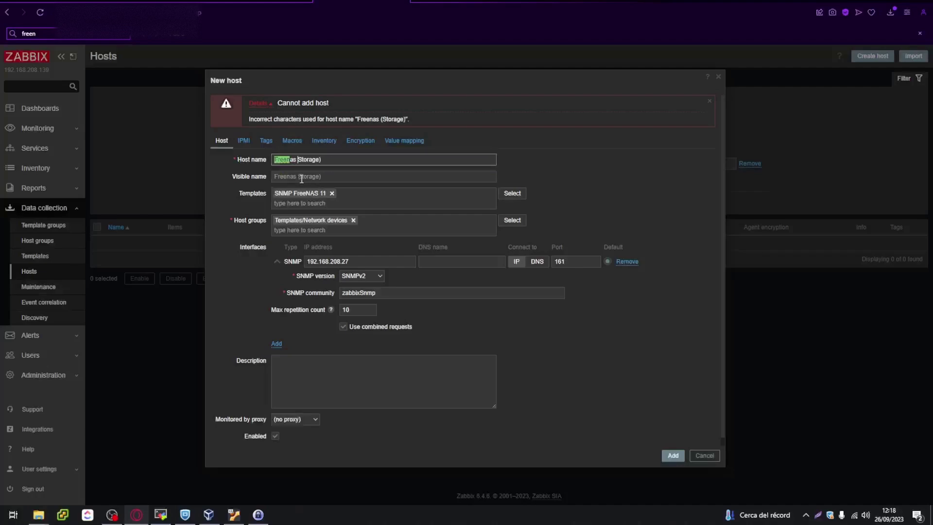
key("Right")
key("Right")
key("Right")
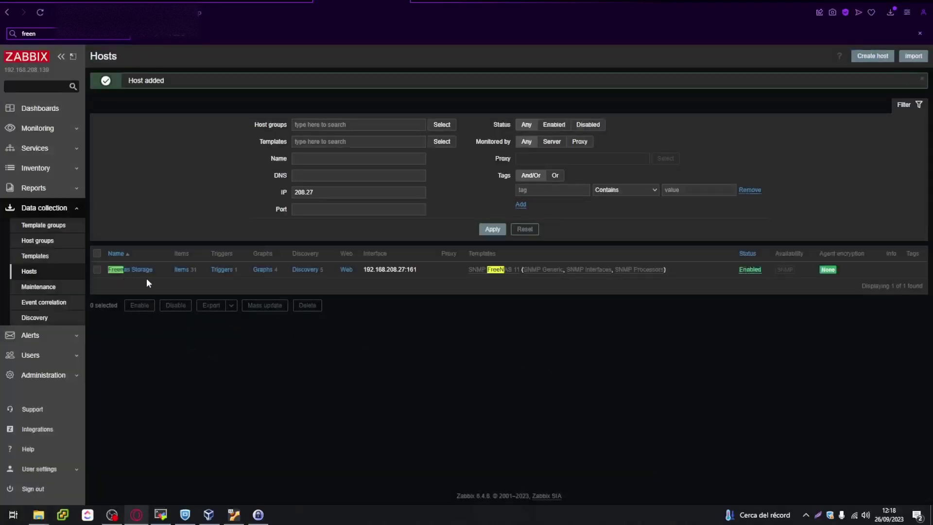
Filter Monitoring > Latest data by the host Freenas Storage.
left_click_drag(160, 269, 112, 274)
key("ctrl+c")
left_click(64, 130)
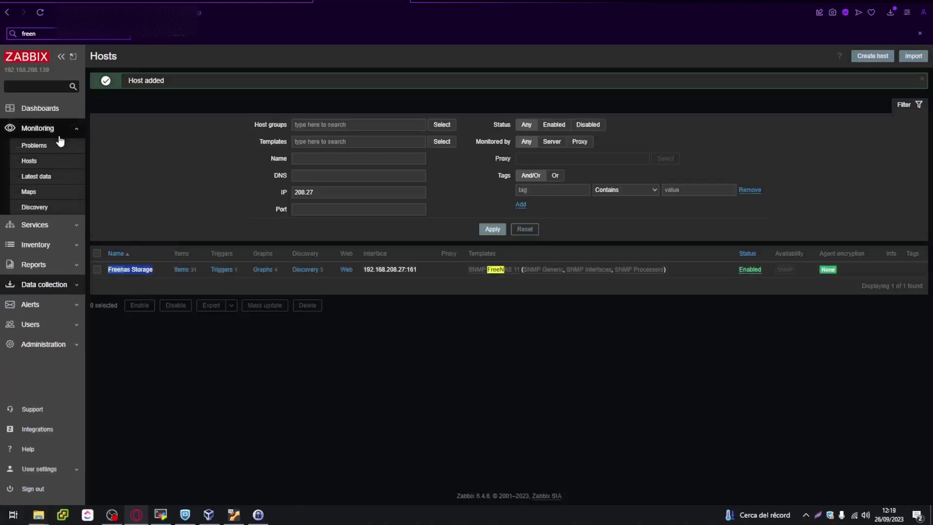
left_click(54, 182)
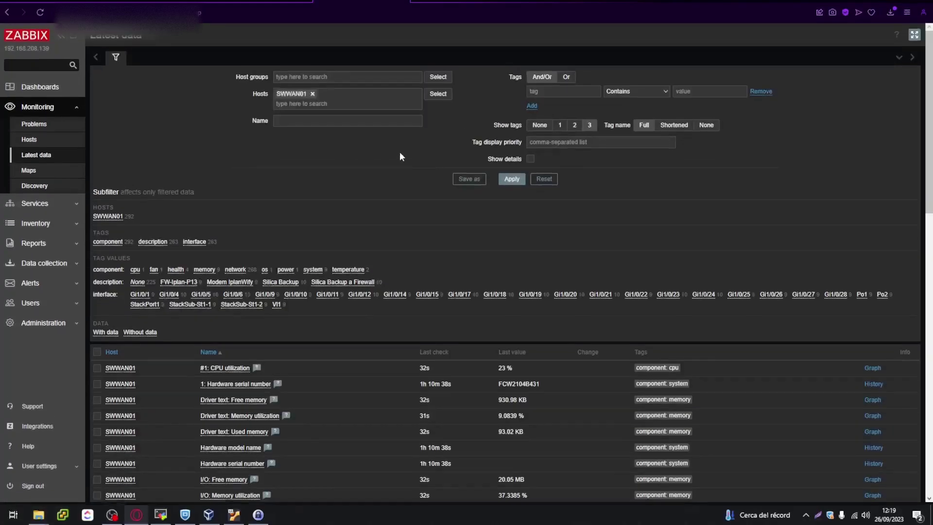
left_click(321, 91)
key("ctrl+v")
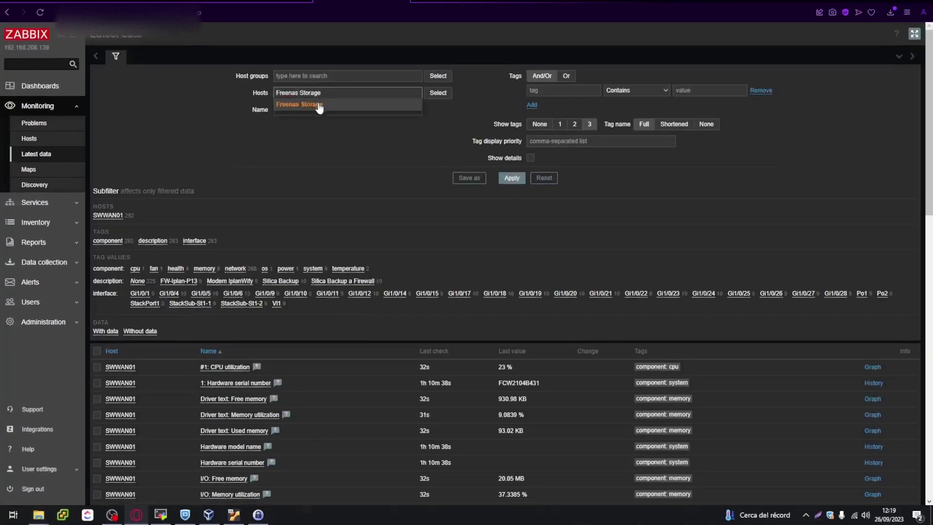
left_click(311, 103)
left_click(512, 178)
Browse item pages 2, 3 and 1, then go back to the hosts list.
scroll(399, 345, "down", 8)
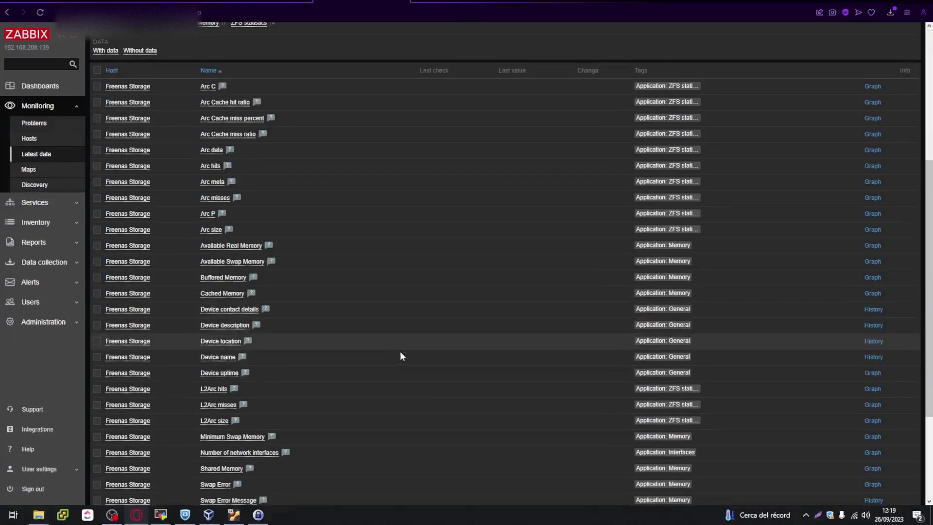
scroll(416, 398, "up", 7)
scroll(422, 378, "down", 2)
scroll(421, 364, "down", 2)
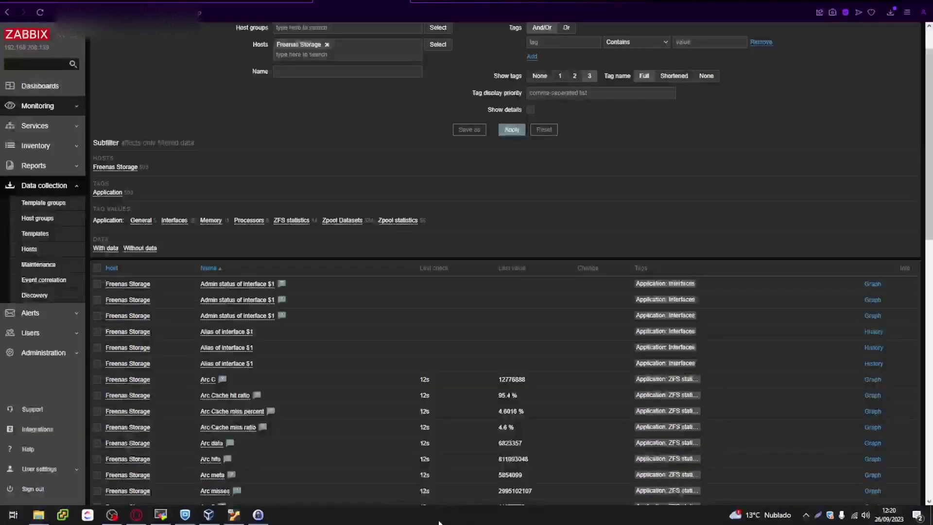
scroll(417, 334, "down", 6)
scroll(463, 305, "down", 7)
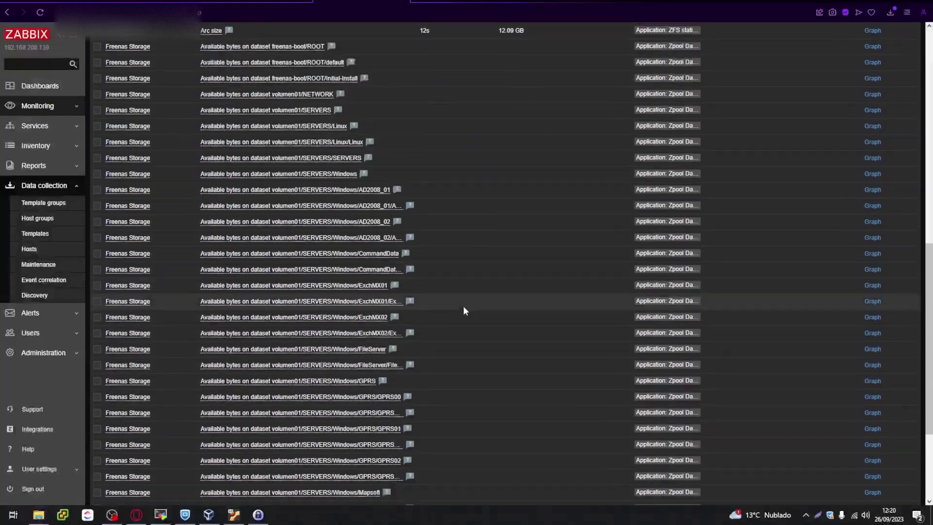
left_click(436, 430)
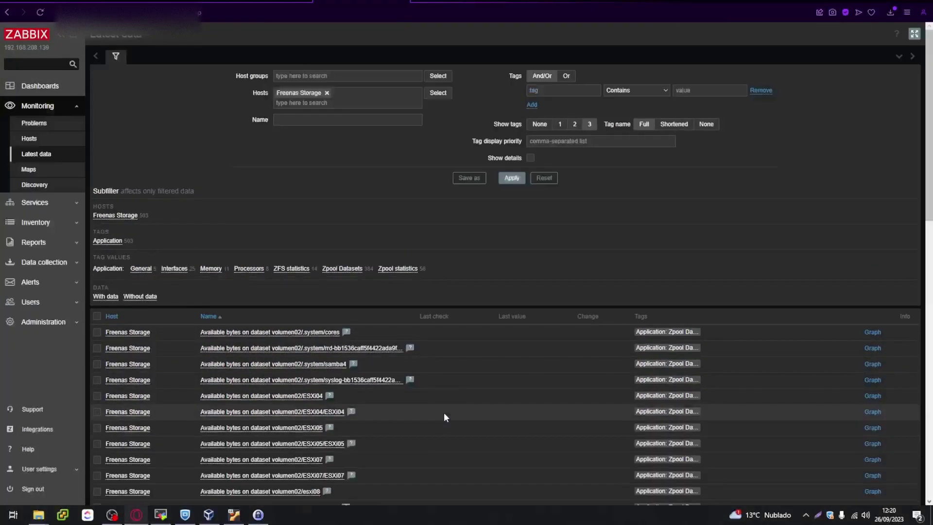
scroll(444, 412, "down", 13)
left_click(457, 430)
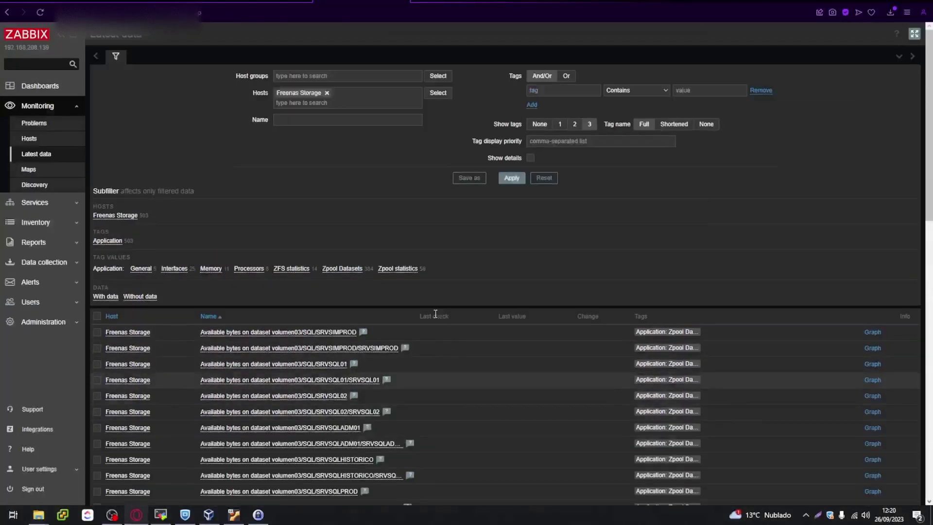
scroll(431, 373, "down", 10)
scroll(450, 186, "down", 5)
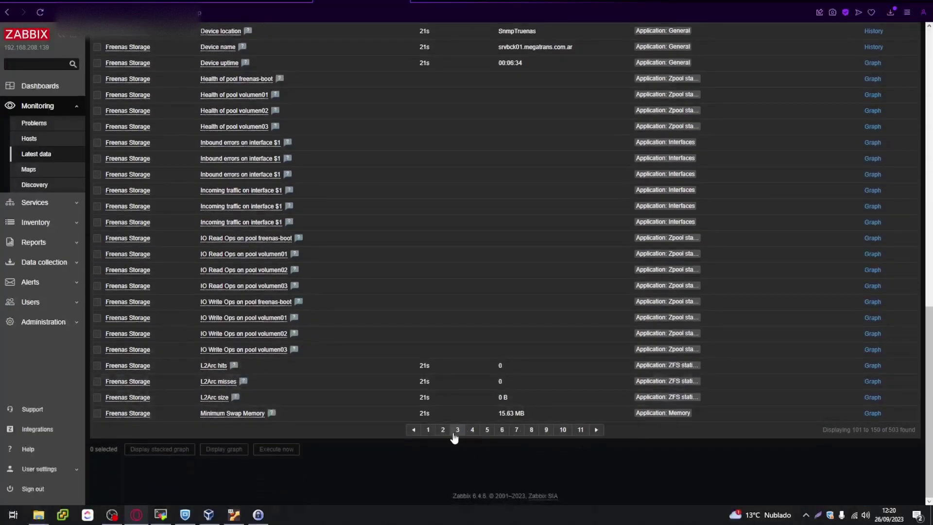
left_click(428, 430)
scroll(351, 347, "down", 3)
scroll(351, 346, "down", 11)
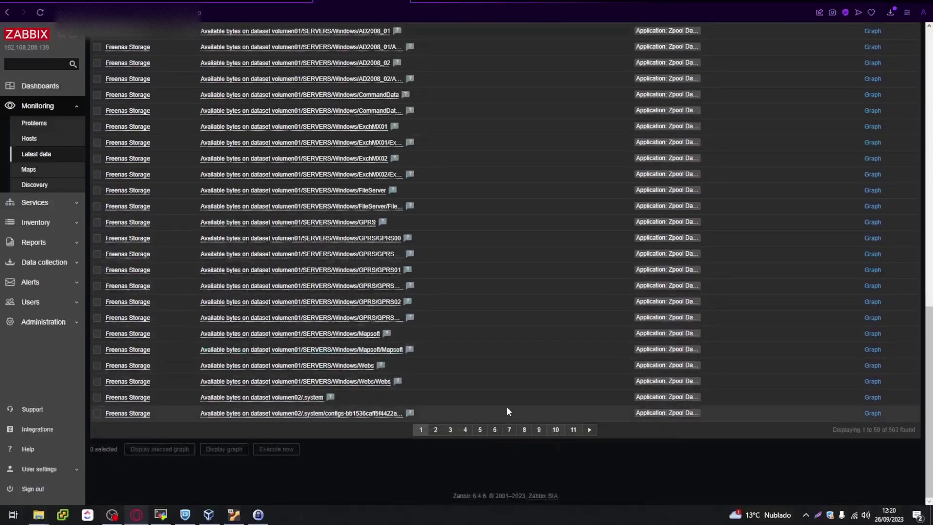
scroll(484, 349, "up", 14)
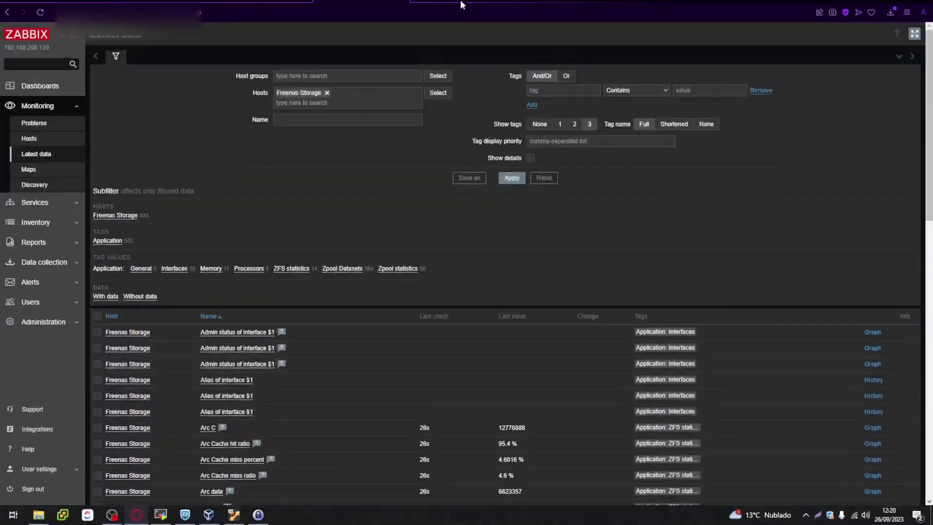
key("alt+Left")
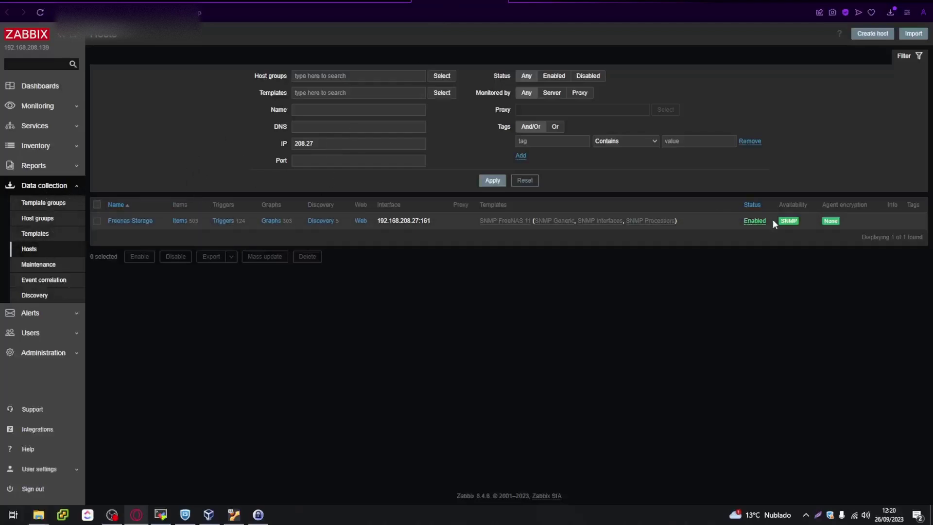
Check the SNMP availability status of the Freenas Storage host.
mouse_move(787, 223)
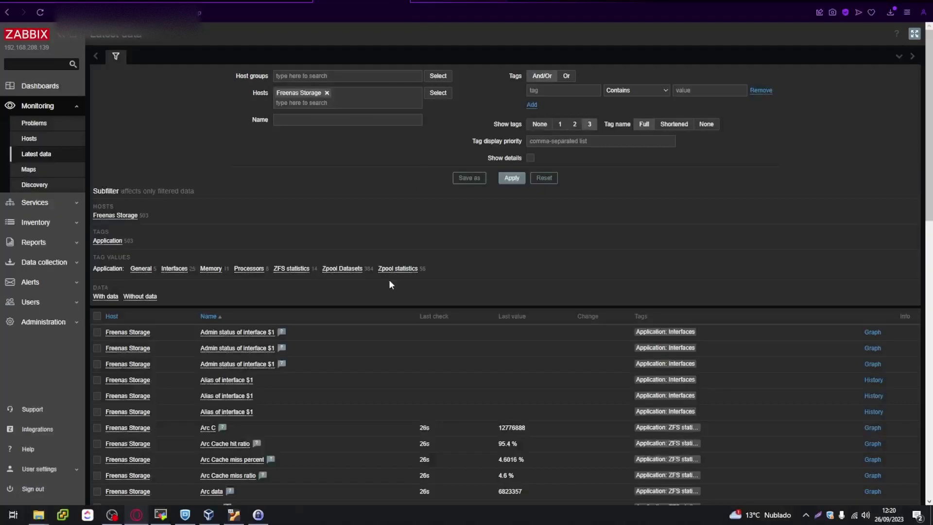
Browse to page 10 of the Freenas Storage latest data.
scroll(346, 363, "down", 5)
scroll(346, 363, "down", 8)
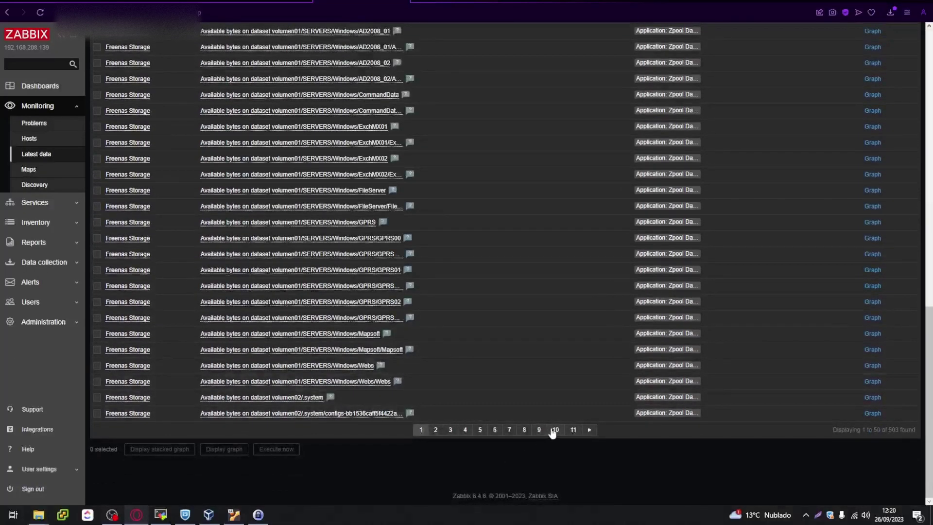
left_click(556, 429)
scroll(440, 413, "down", 10)
scroll(445, 406, "up", 10)
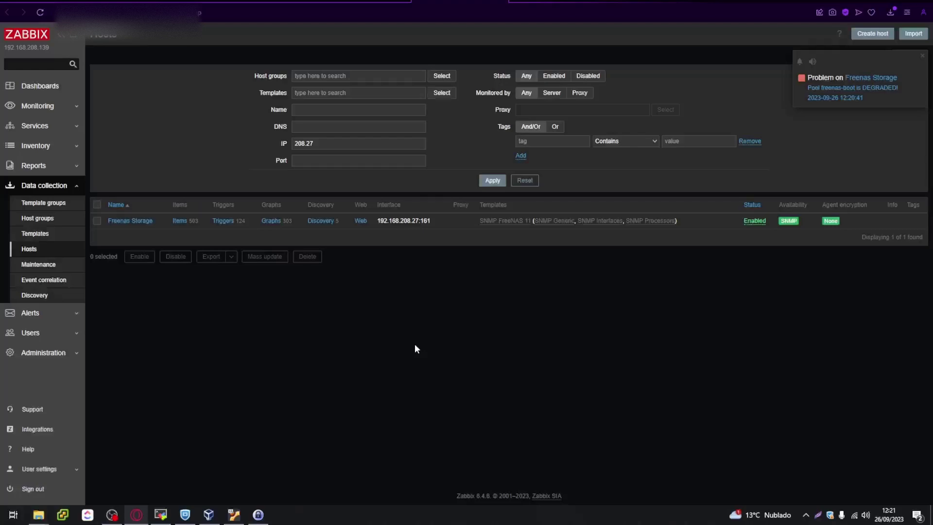
Open the Freenas Storage host, expand its SNMP interface and select the community value.
left_click(143, 221)
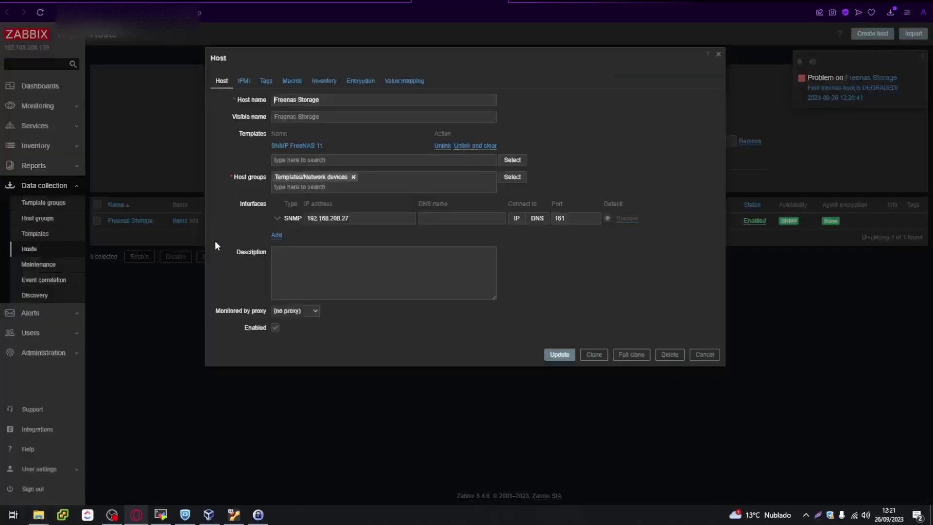
left_click(277, 219)
left_click_drag(401, 251, 308, 251)
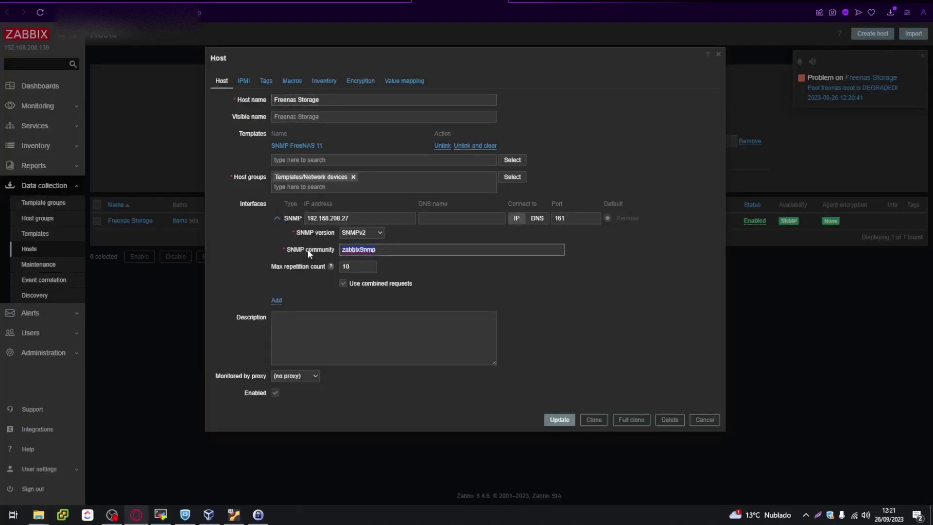